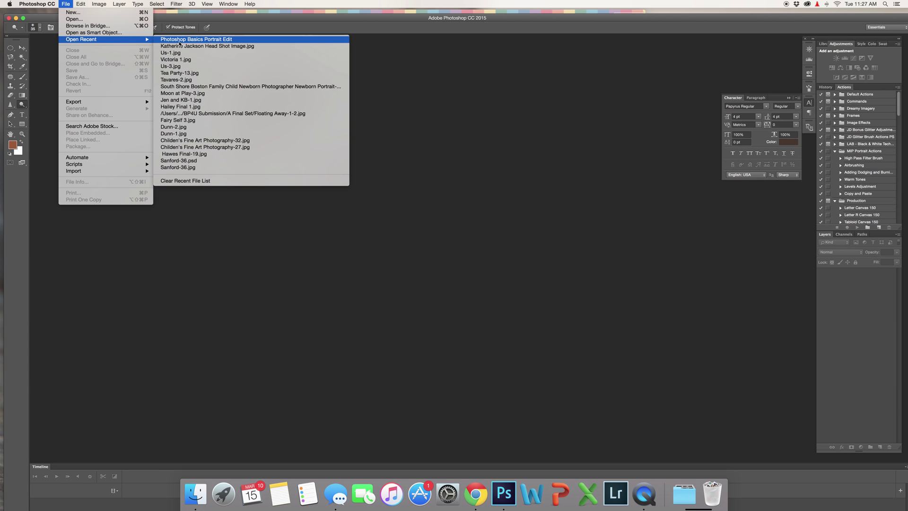
Open the recent document 'Photoshop Basics Portrait Edit'.
click(180, 40)
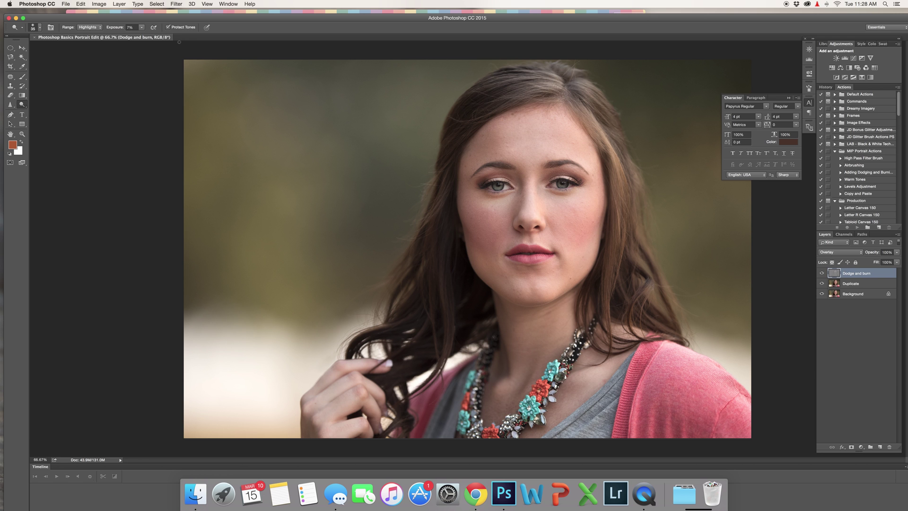
Switch from the Dodge tool to the Sponge Tool and keep its Mode on Saturate.
click(21, 105)
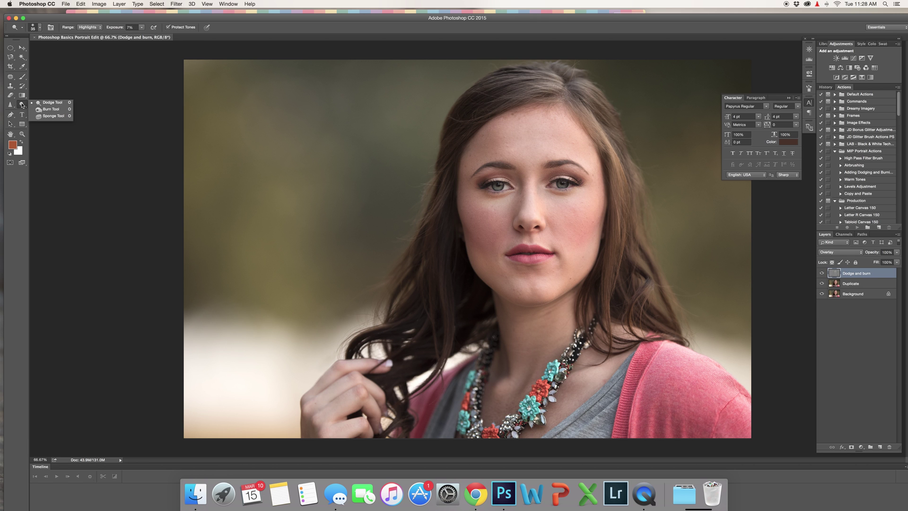
click(53, 117)
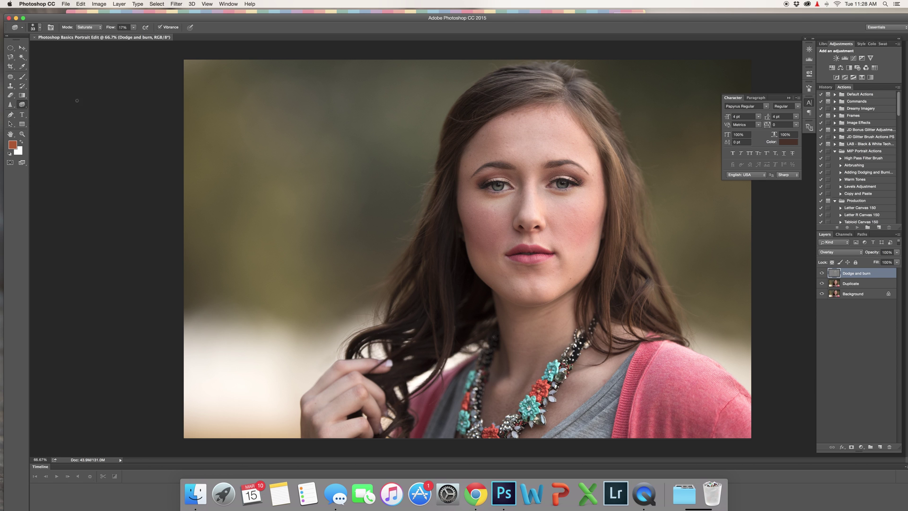
click(92, 27)
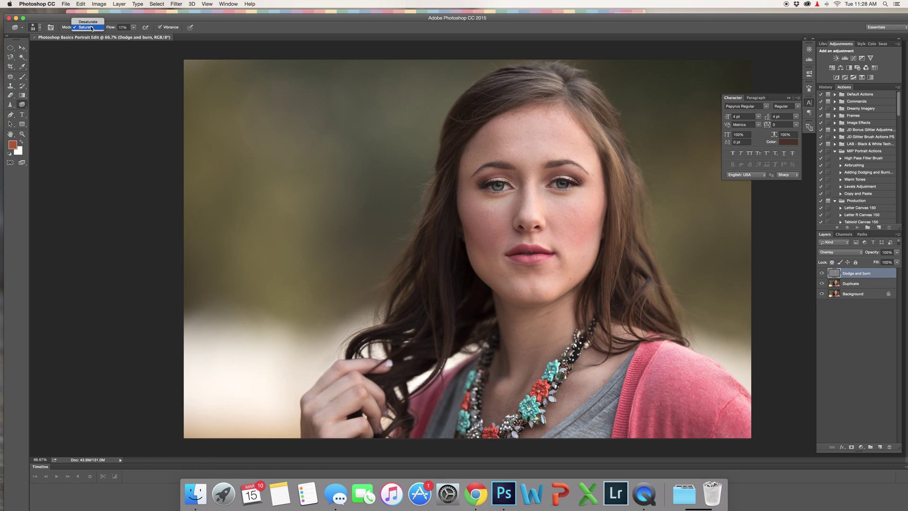
click(91, 28)
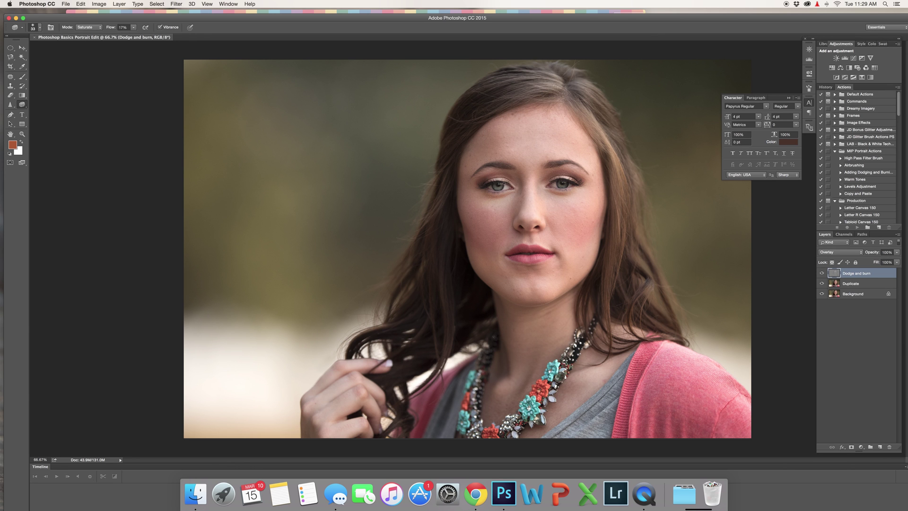
Leave Sponge flow at 17%, zoom to 200% and scroll to centre the face.
click(134, 28)
click(135, 29)
click(49, 459)
text(200)
key(Return)
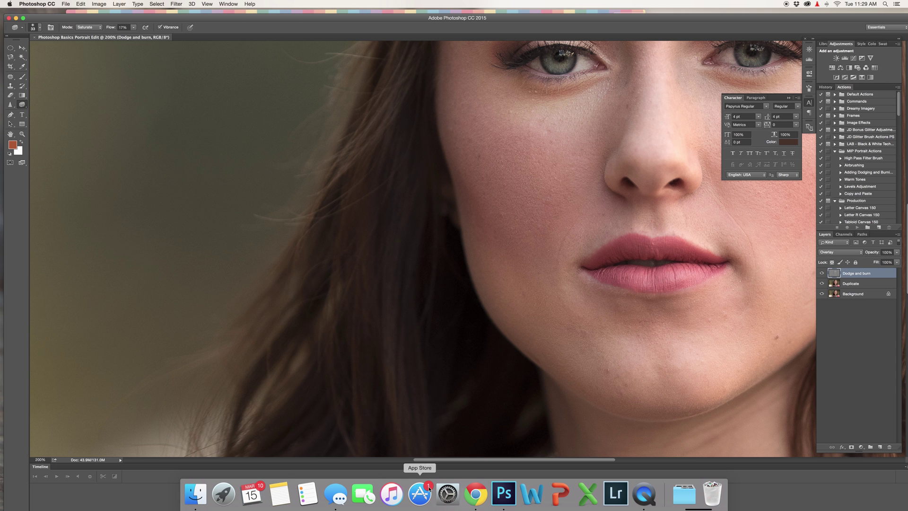
scroll(561, 453, right, 10)
scroll(560, 453, right, 2)
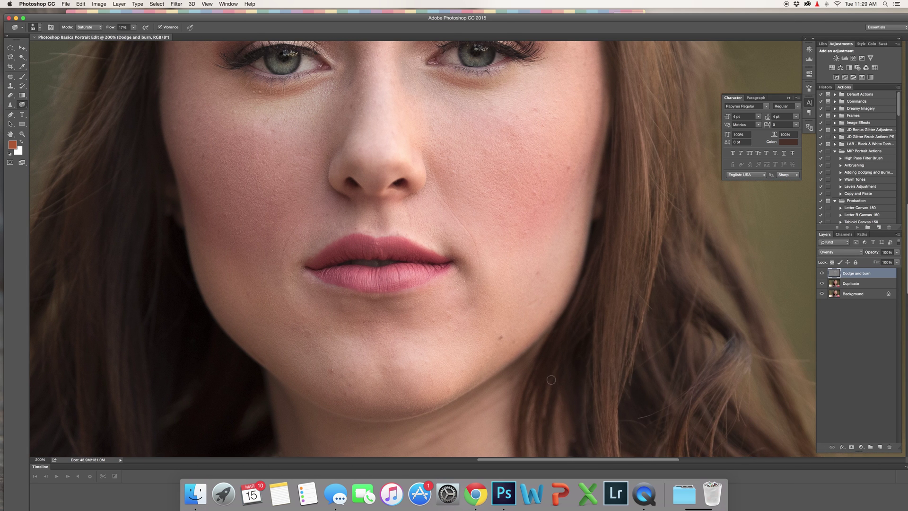
scroll(560, 426, up, 5)
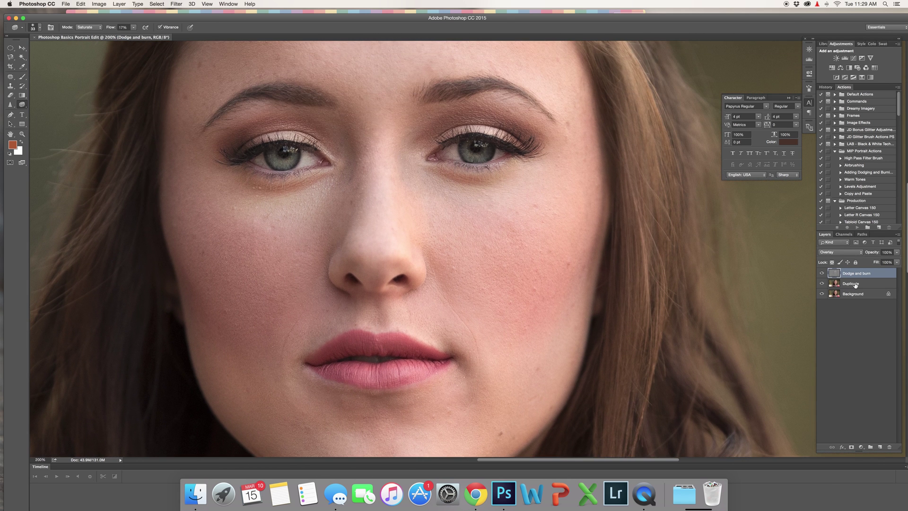
Select the Duplicate layer and sponge-saturate the iris of the left eye.
click(855, 284)
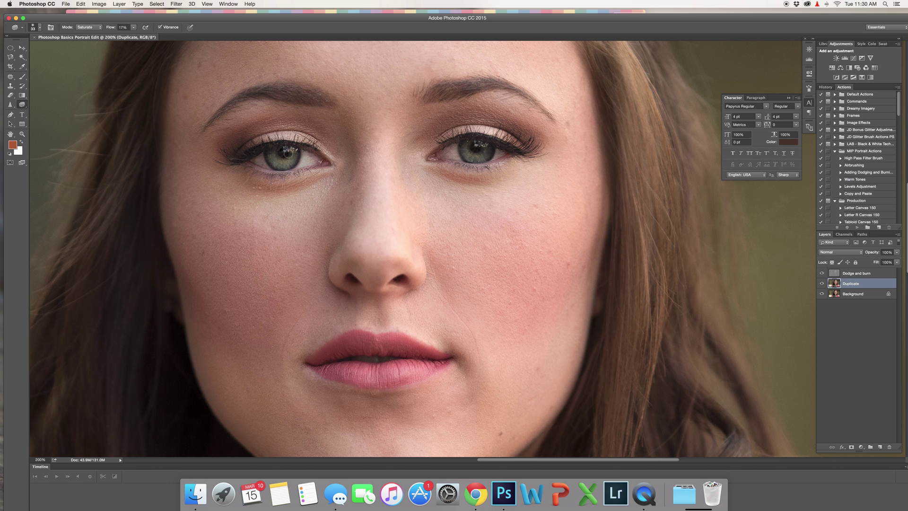
drag(289, 151, 302, 146)
click(40, 459)
Zoom to 66% and toggle the Duplicate layer off and on to compare.
text(66)
key(Return)
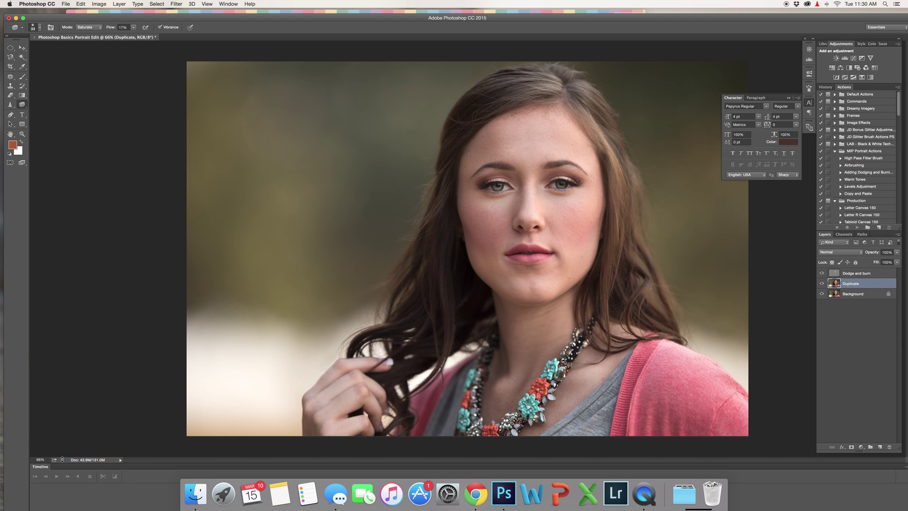
click(822, 284)
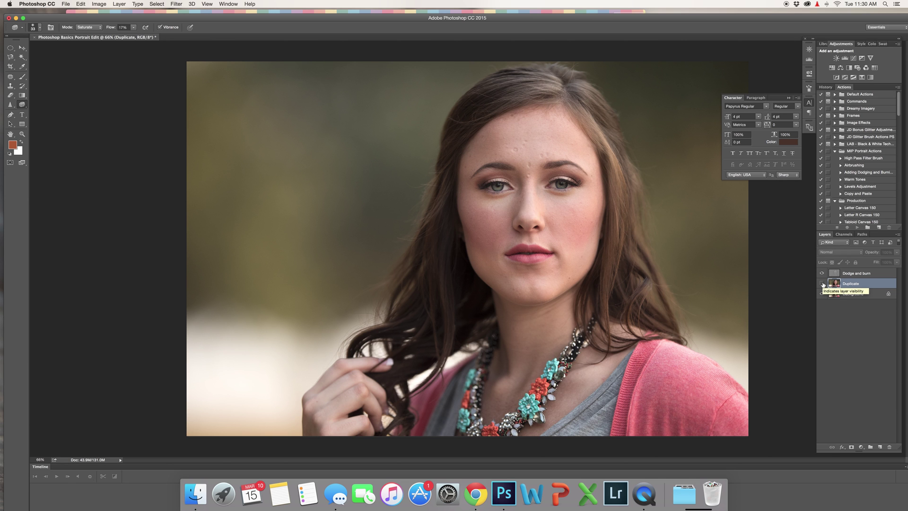
click(823, 285)
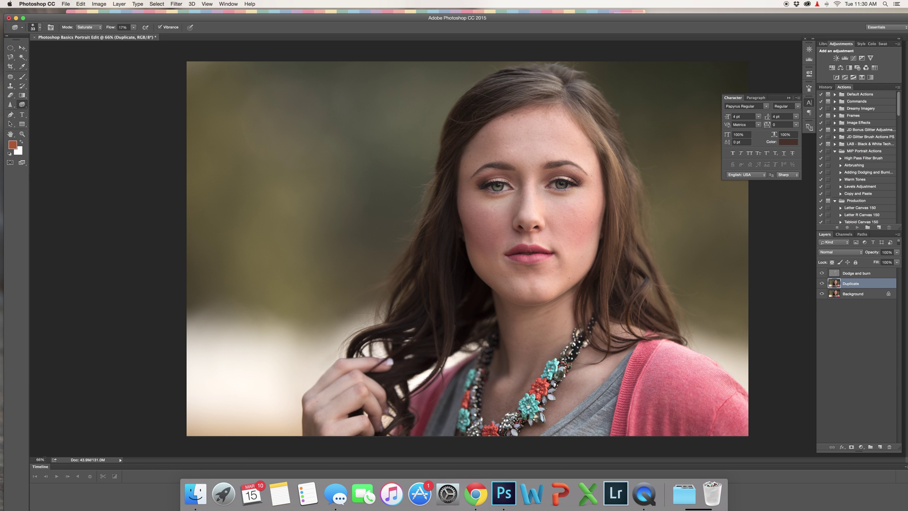
Set the zoom back to 200%.
click(39, 460)
text(200)
key(Return)
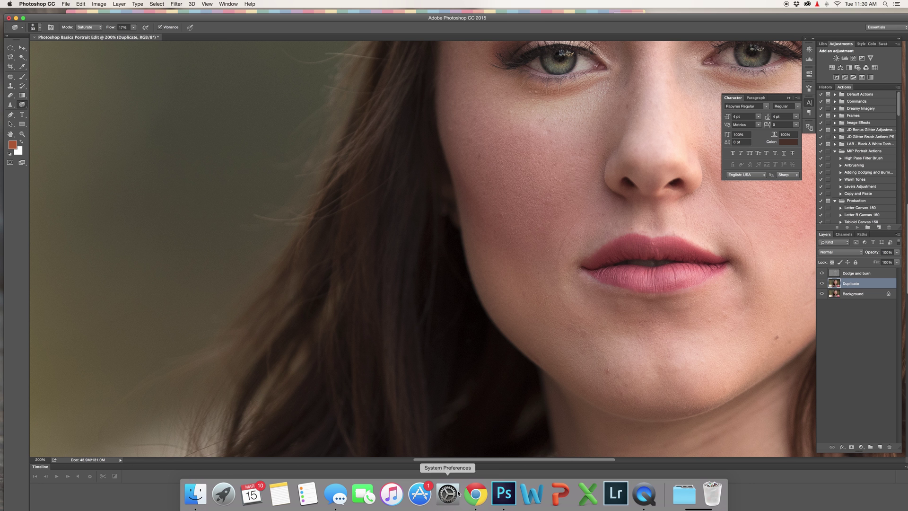
Pan around the face at 200%, then zoom out to 66%.
drag(480, 461, 535, 453)
scroll(443, 344, up, 3)
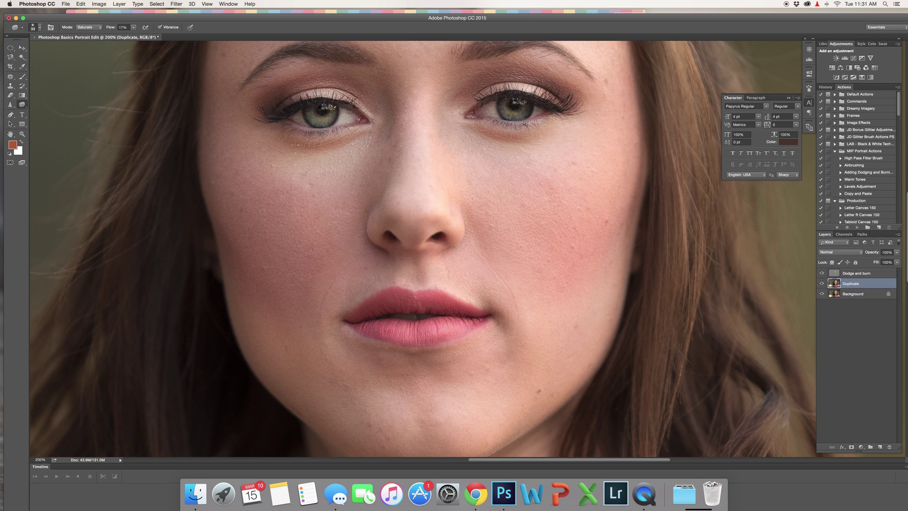
click(40, 460)
text(66%)
key(Return)
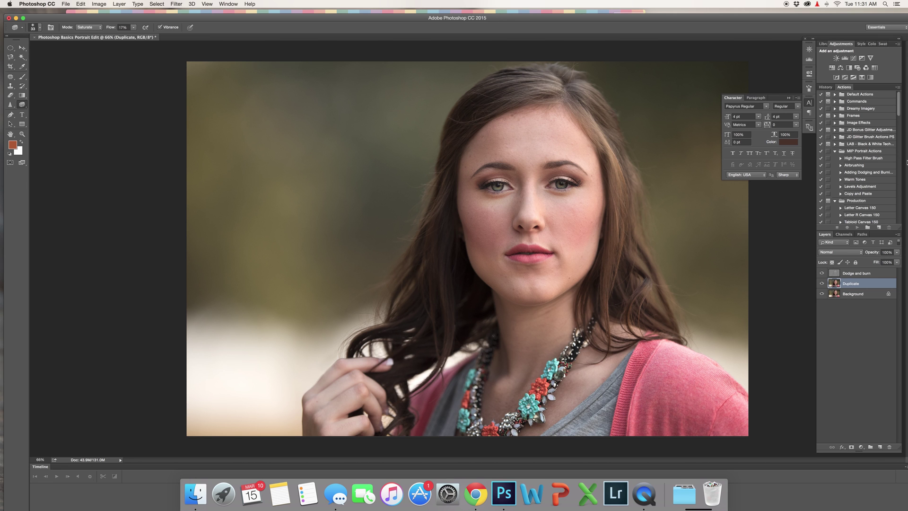
Toggle the Duplicate layer off and on, then set Sponge Mode to Desaturate.
click(822, 283)
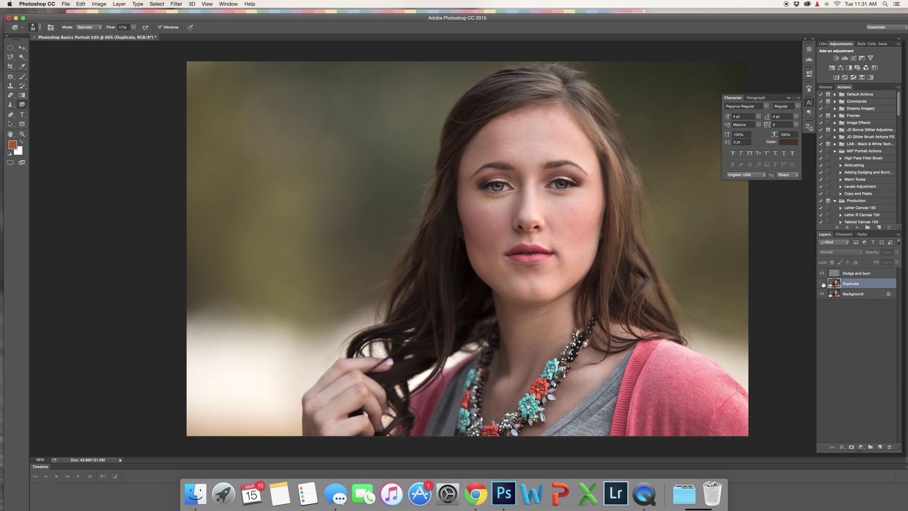
click(822, 284)
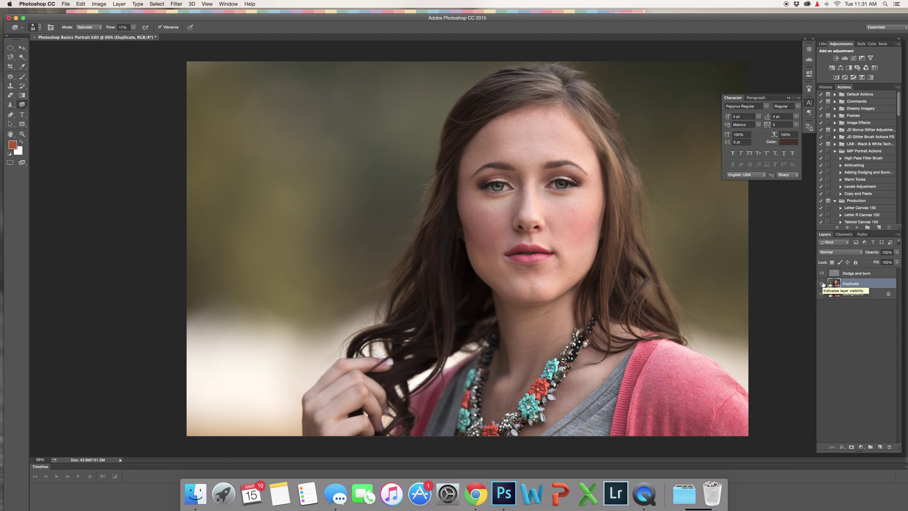
click(89, 27)
click(88, 22)
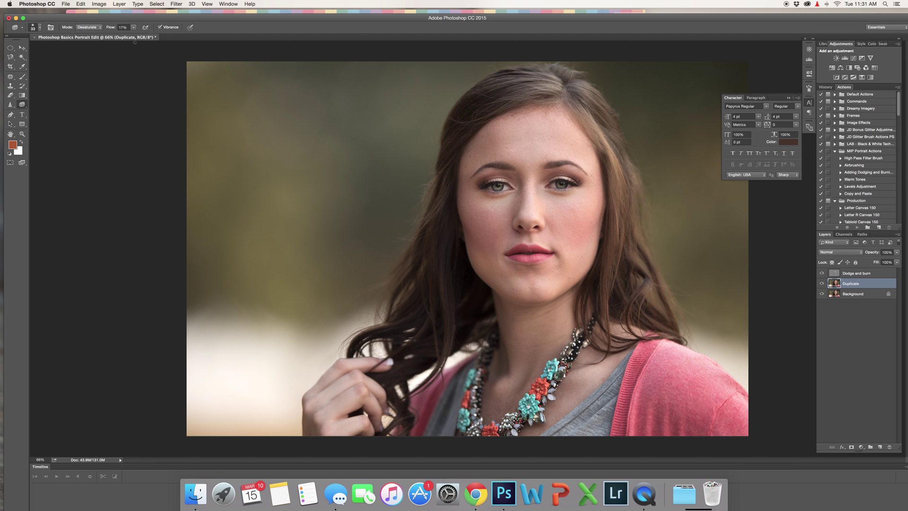